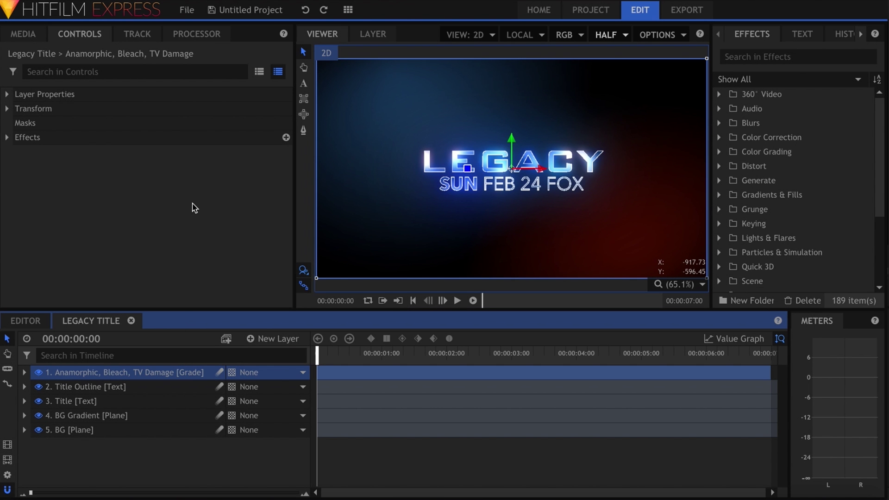
Narrow the grade layer's Vignette width via the Controls search, then filter the timeline for scale.
{"action": "left_click", "coordinate": [146, 72]}
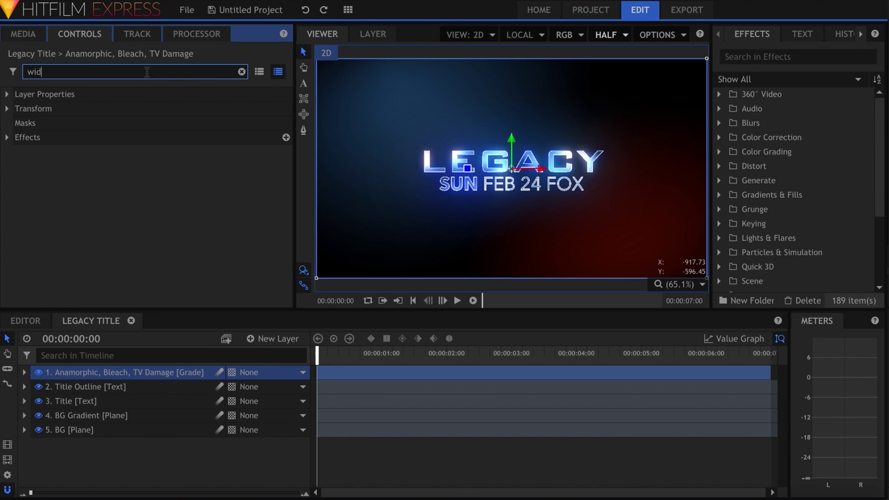
{"action": "left_click_drag", "start_coordinate": [172, 121], "coordinate": [158, 124]}
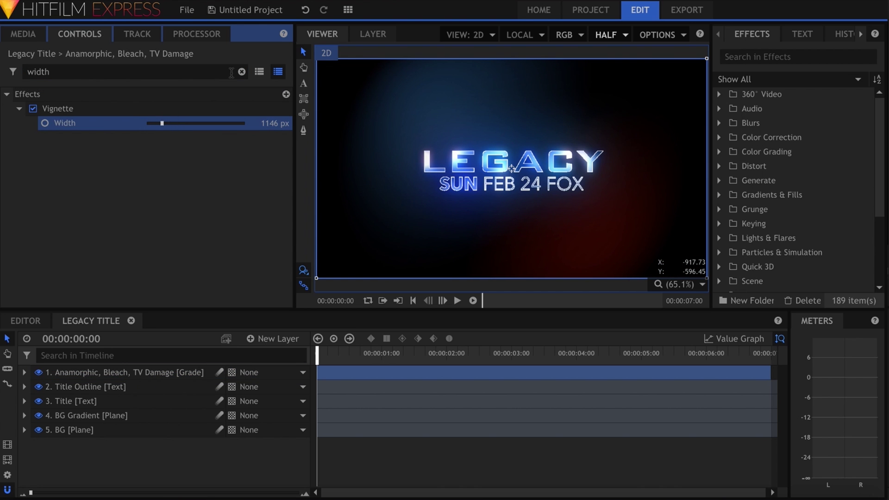
{"action": "left_click", "coordinate": [210, 353]}
{"action": "type", "text": "s"}
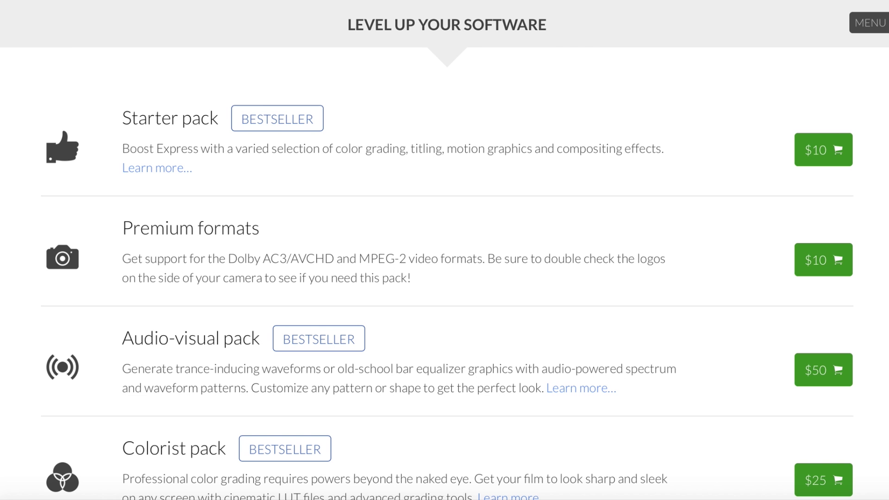
Scroll the add-on page down to the Repair, Sci-fi adventure, mocha HitFilm and Boris 3D Objects packs.
{"action": "scroll", "coordinate": [445, 250], "scroll_direction": "down", "scroll_amount": 5}
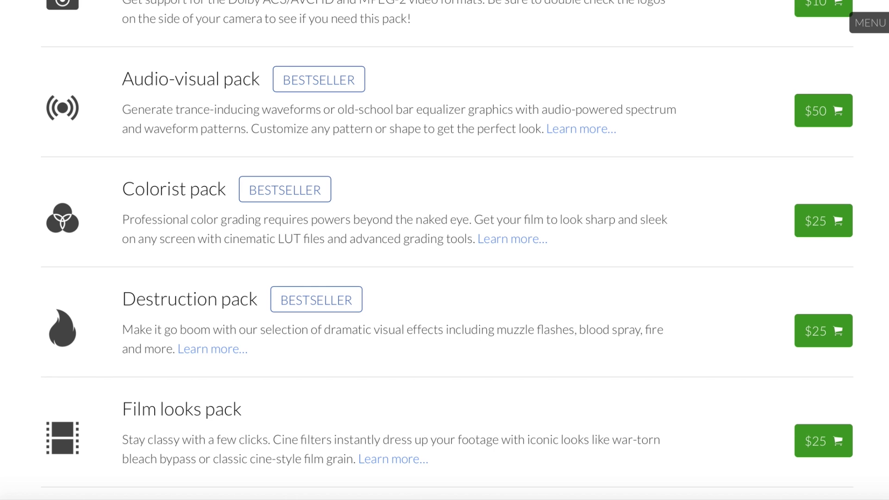
{"action": "scroll", "coordinate": [445, 250], "scroll_direction": "down", "scroll_amount": 5}
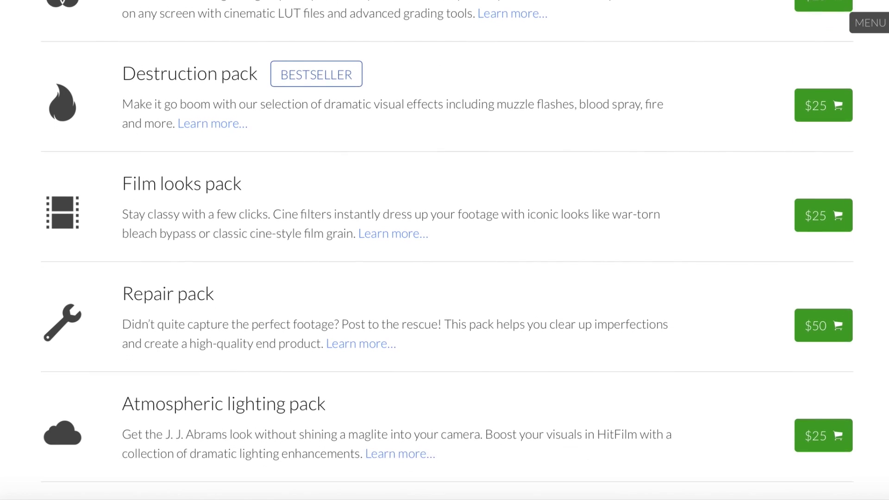
{"action": "scroll", "coordinate": [445, 250], "scroll_direction": "down", "scroll_amount": 5}
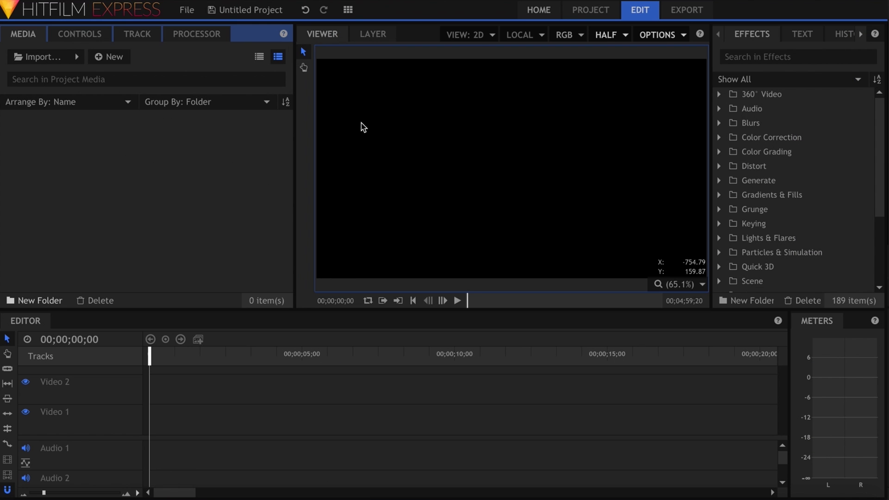
Search the Effects library for 'scope', which returns no matching effects.
{"action": "left_click", "coordinate": [349, 10]}
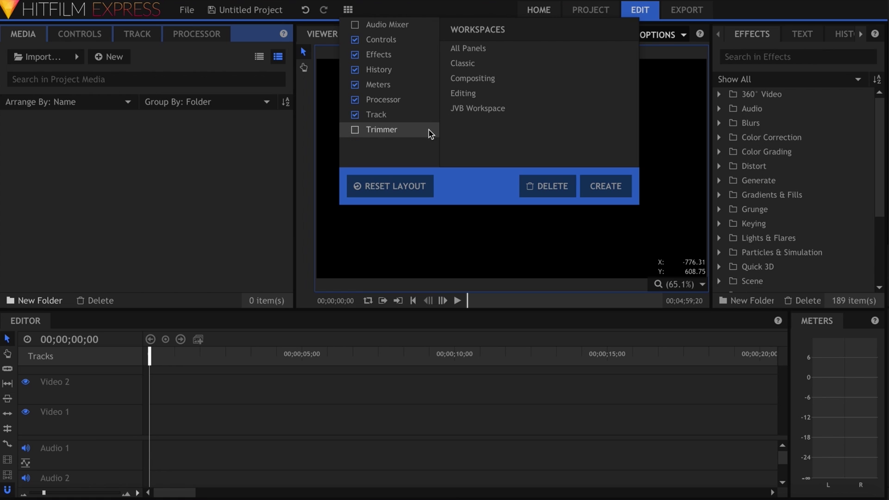
{"action": "left_click", "coordinate": [744, 57]}
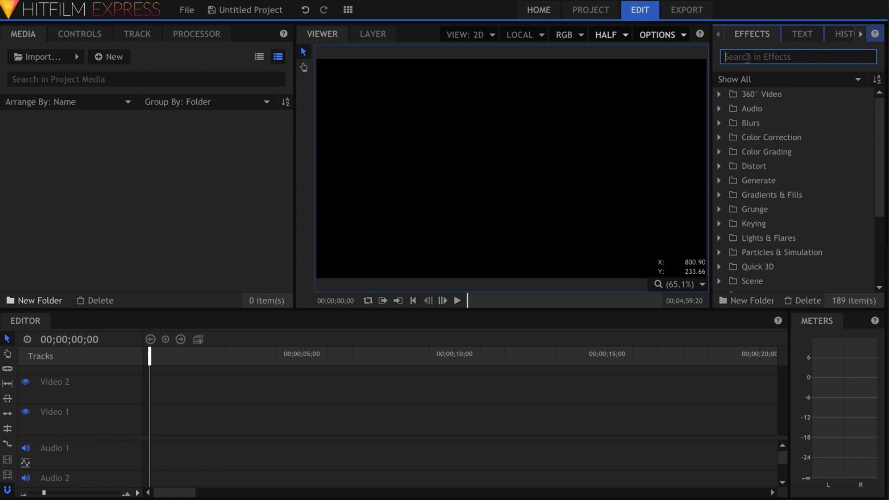
{"action": "type", "text": "scope"}
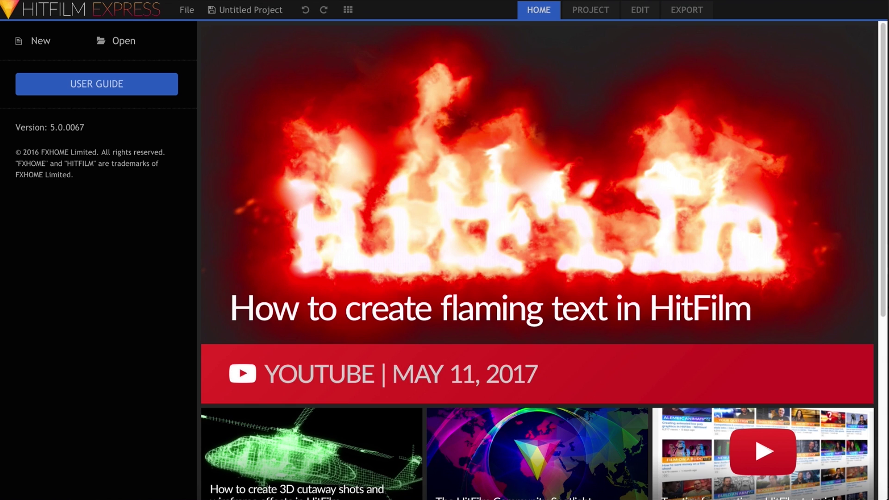
Create a new project from the 4K UHD @ 23.976 fps template (3840×2160) and start editing.
{"action": "left_click", "coordinate": [36, 46]}
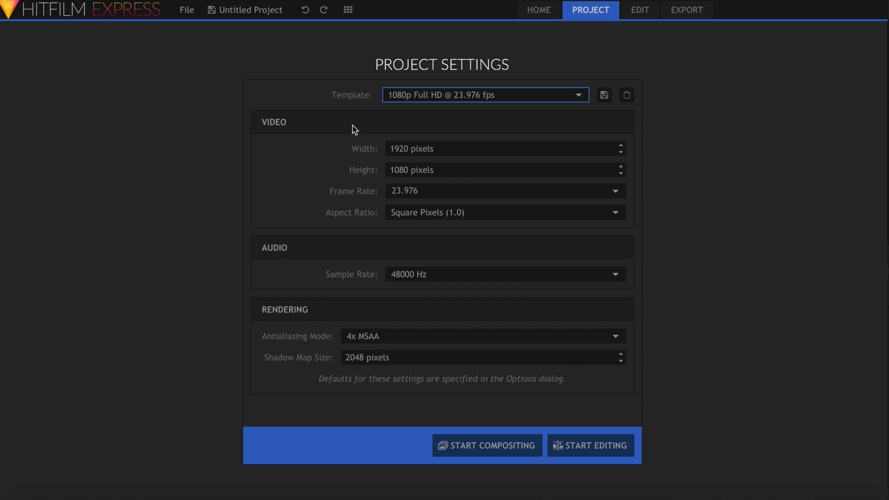
{"action": "left_click", "coordinate": [530, 95]}
{"action": "scroll", "coordinate": [534, 146], "scroll_direction": "down", "scroll_amount": 10}
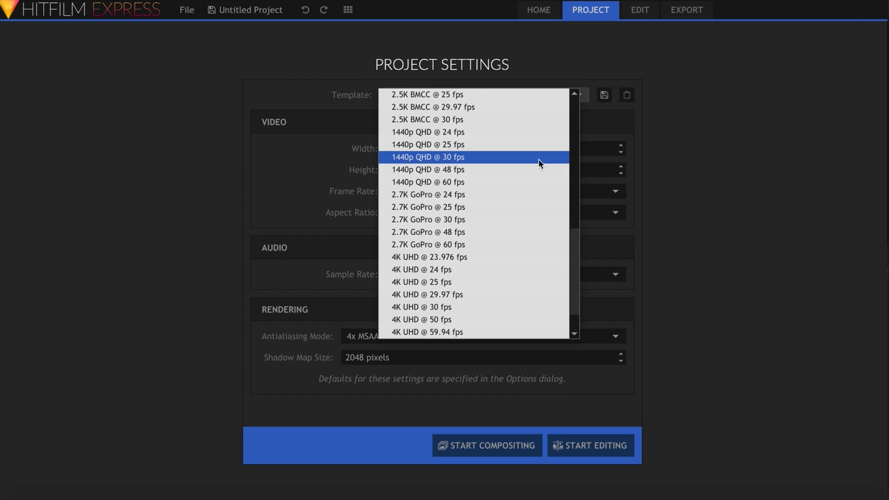
{"action": "scroll", "coordinate": [538, 159], "scroll_direction": "down", "scroll_amount": 1}
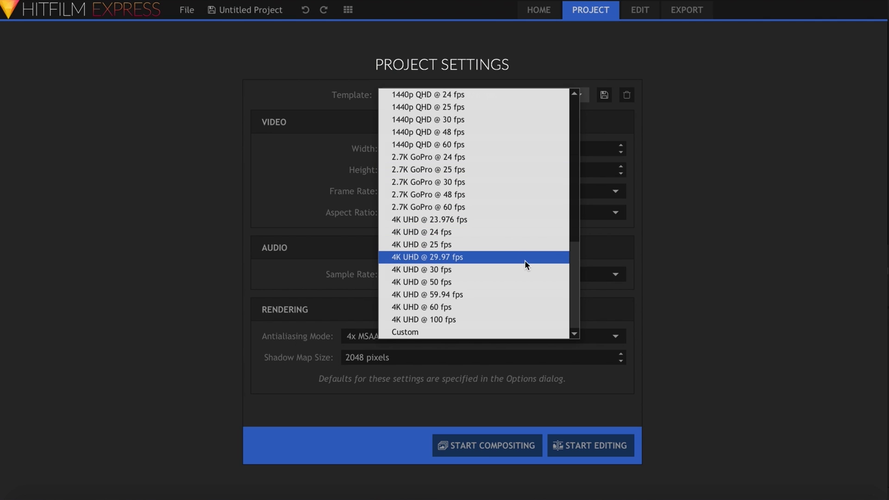
{"action": "left_click", "coordinate": [520, 221]}
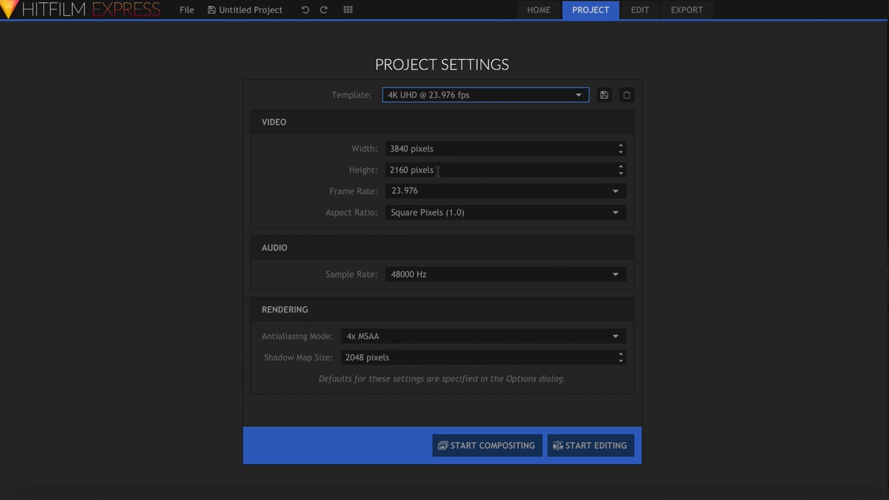
{"action": "left_click", "coordinate": [577, 441]}
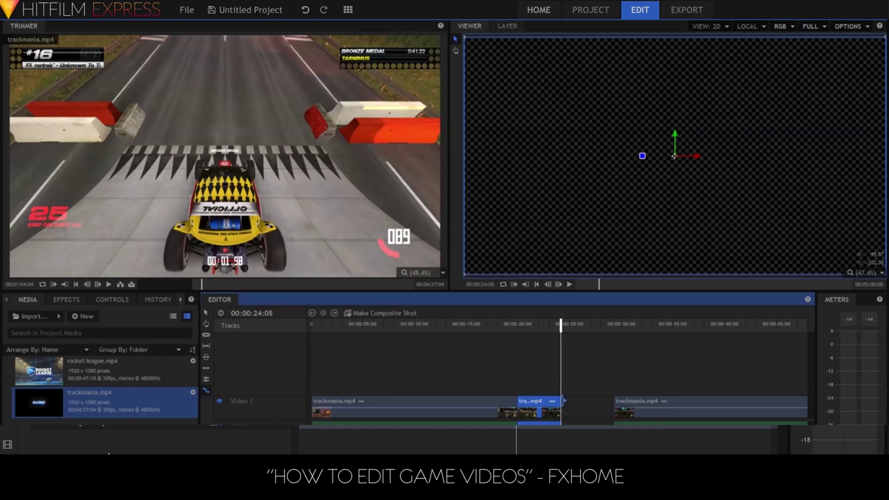
Extend the middle trackmania clip to meet the next clip, then play back from just before it.
{"action": "left_click_drag", "start_coordinate": [588, 403], "coordinate": [615, 403]}
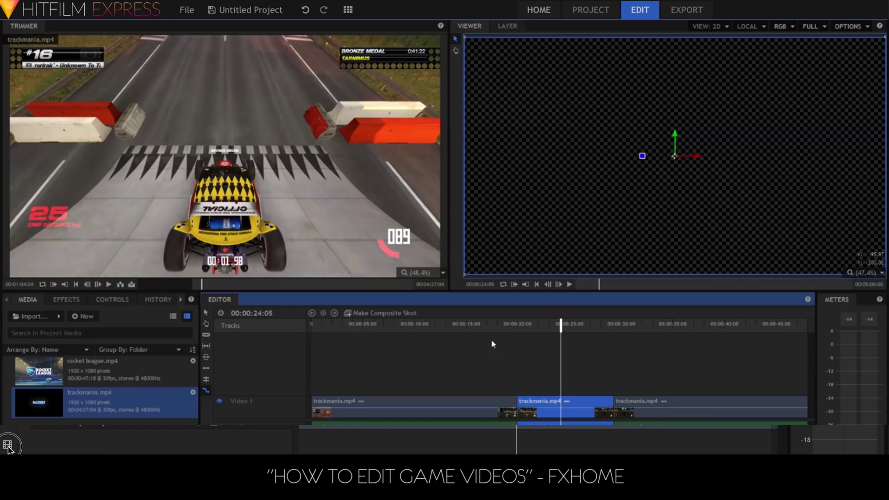
{"action": "left_click", "coordinate": [484, 324]}
{"action": "key", "text": "space"}
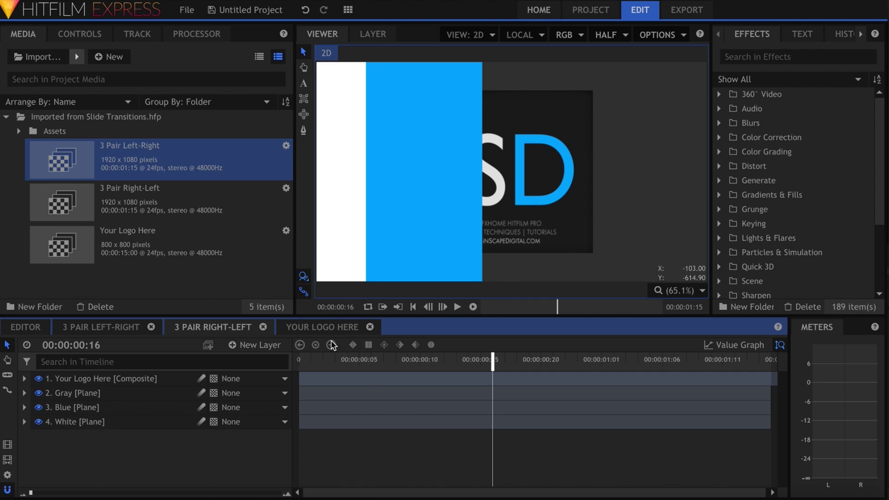
Start exporting the queue from the Your Logo Here tab, then float the Audio Mixer panel.
{"action": "left_click", "coordinate": [324, 328]}
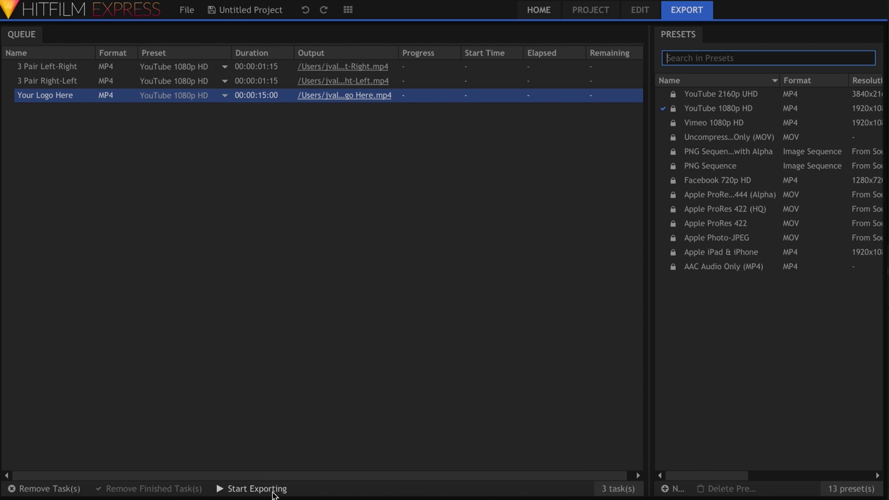
{"action": "left_click", "coordinate": [273, 490]}
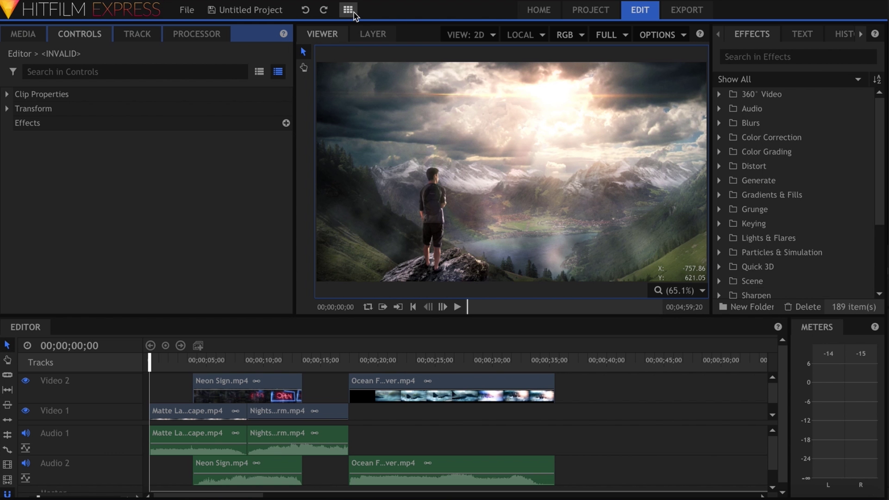
{"action": "left_click", "coordinate": [354, 13]}
{"action": "left_click", "coordinate": [397, 27]}
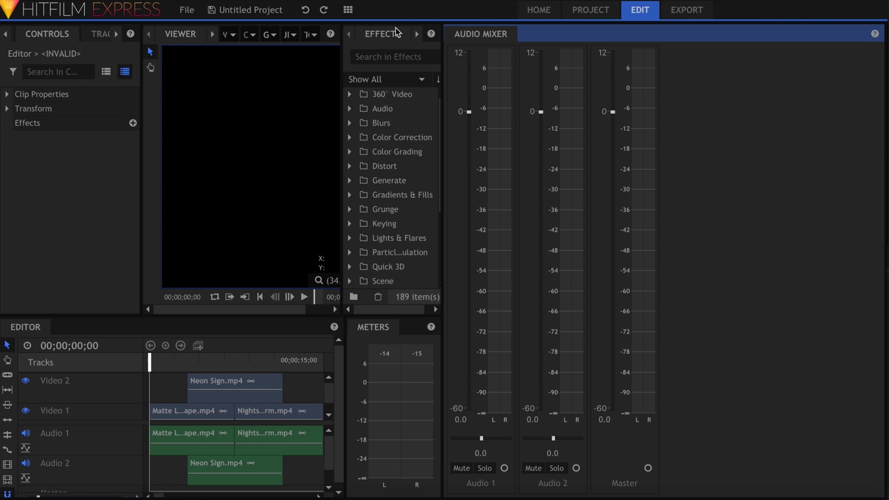
{"action": "left_click", "coordinate": [467, 38]}
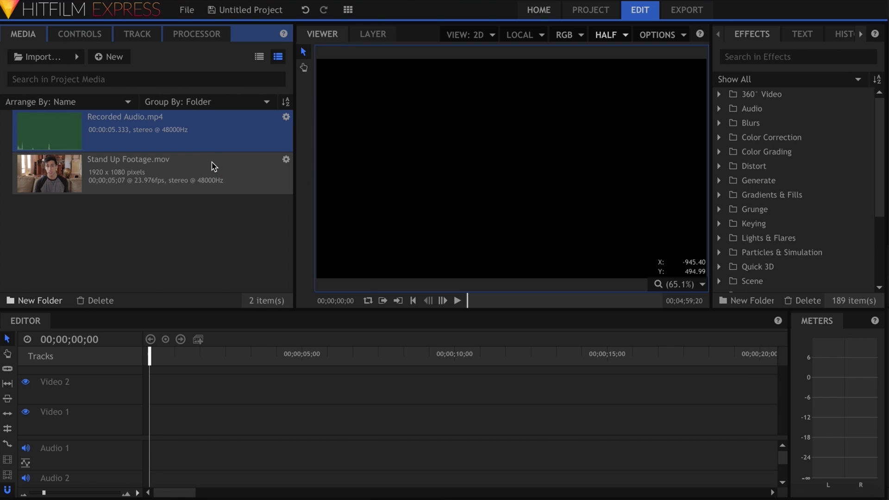
Merge Recorded Audio with Stand Up Footage, trim Matte Landscape to 6;02, and adjust Neon Sign's clip.
{"action": "right_click", "coordinate": [212, 166]}
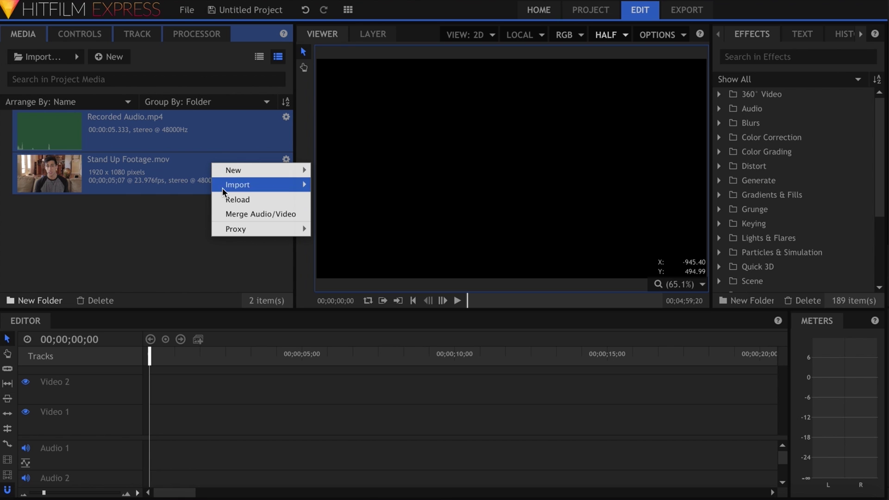
{"action": "left_click", "coordinate": [240, 215]}
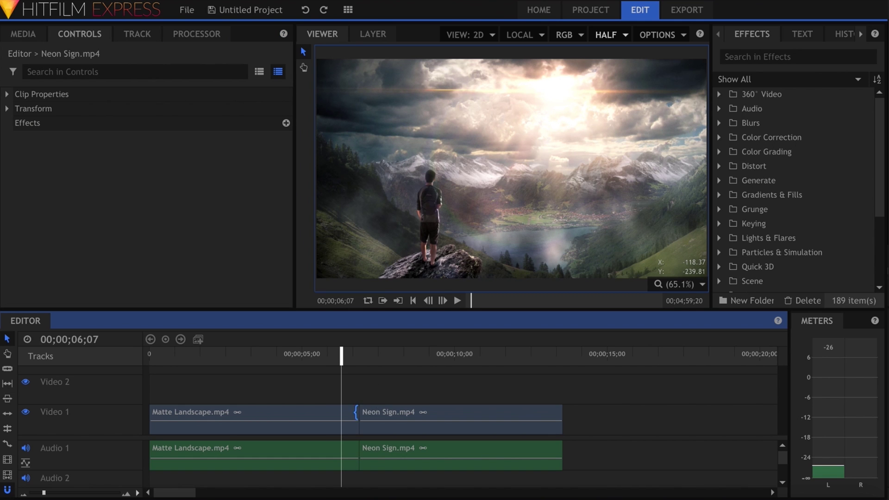
{"action": "left_click_drag", "start_coordinate": [359, 415], "coordinate": [330, 421]}
{"action": "right_click", "coordinate": [410, 413]}
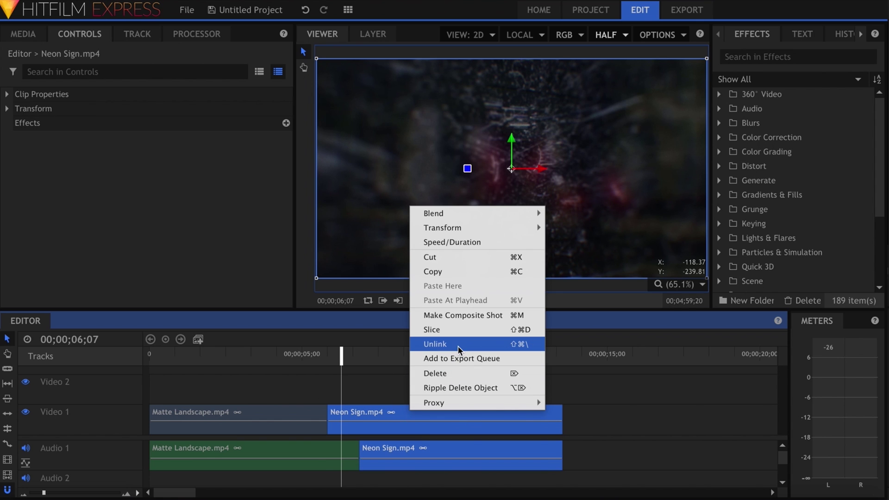
Open Options with Ctrl+, and scroll through the keyboard Shortcuts list.
{"action": "left_click", "coordinate": [395, 390]}
{"action": "key", "text": "ctrl+comma"}
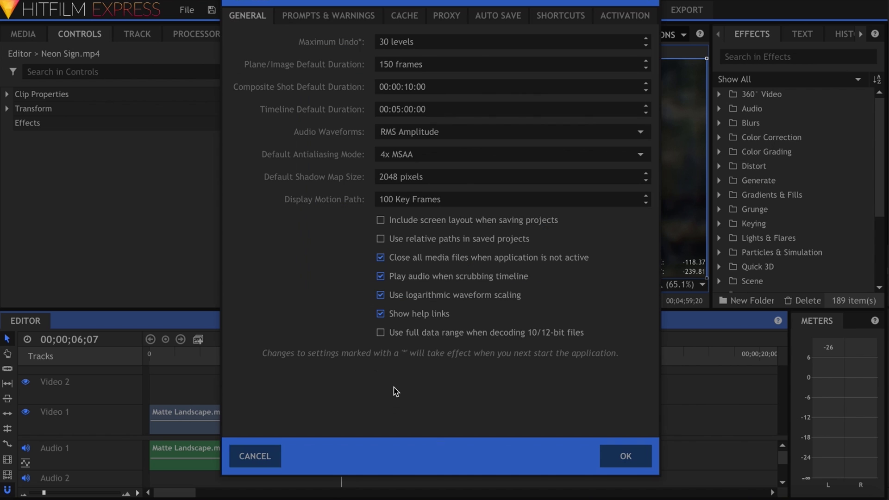
{"action": "left_click", "coordinate": [559, 19]}
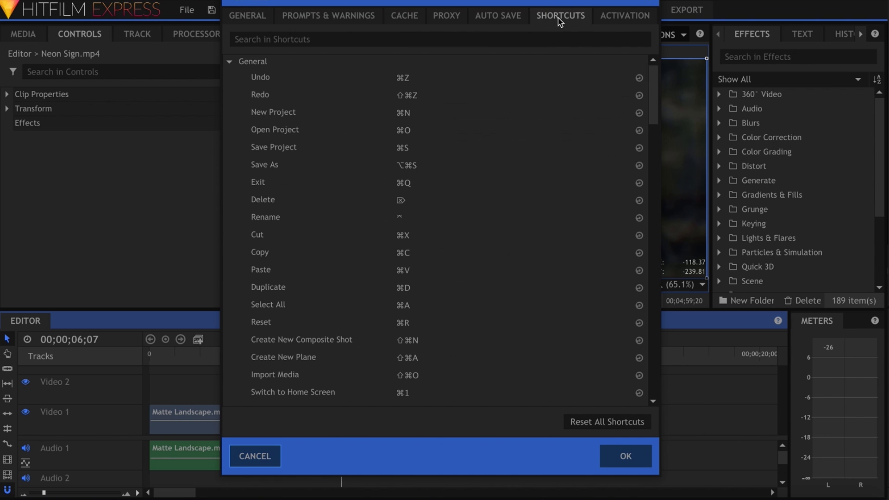
{"action": "scroll", "coordinate": [547, 232], "scroll_direction": "down", "scroll_amount": 5}
{"action": "scroll", "coordinate": [542, 245], "scroll_direction": "down", "scroll_amount": 10}
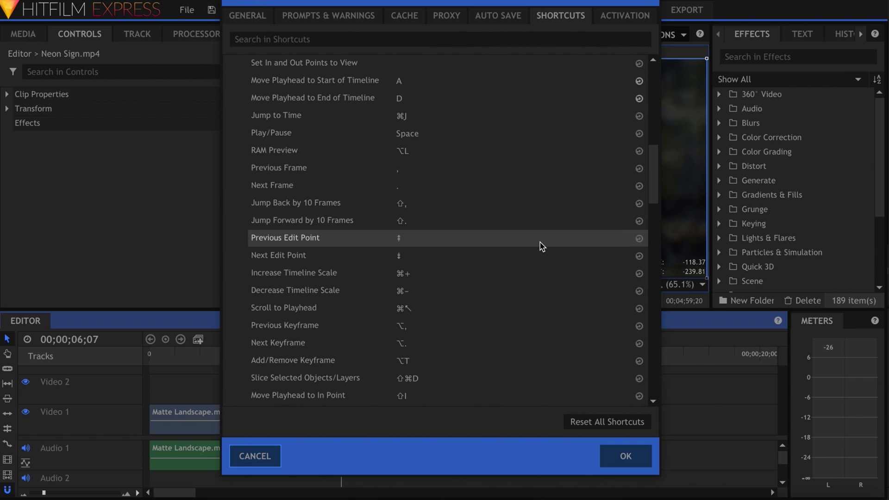
{"action": "scroll", "coordinate": [542, 247], "scroll_direction": "down", "scroll_amount": 6}
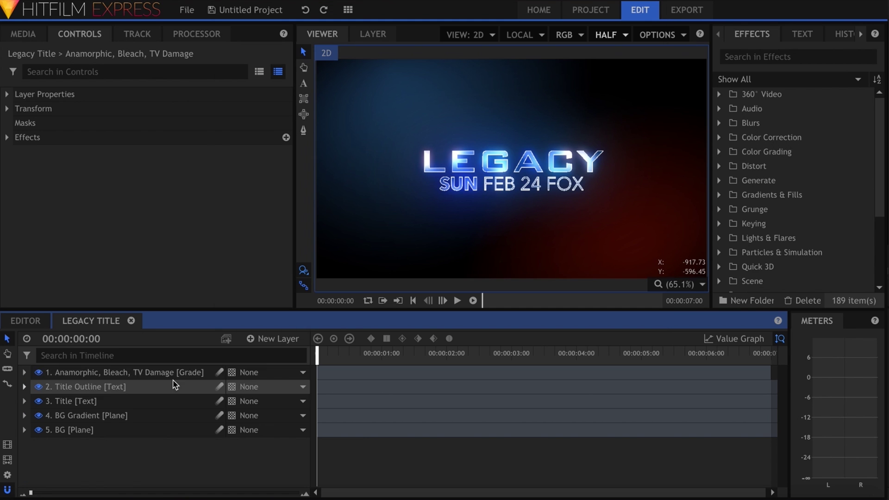
Narrow the grade layer's Vignette width, then filter the timeline for scale and set Title Outline Scale to 189%.
{"action": "left_click", "coordinate": [172, 373]}
{"action": "left_click", "coordinate": [147, 72]}
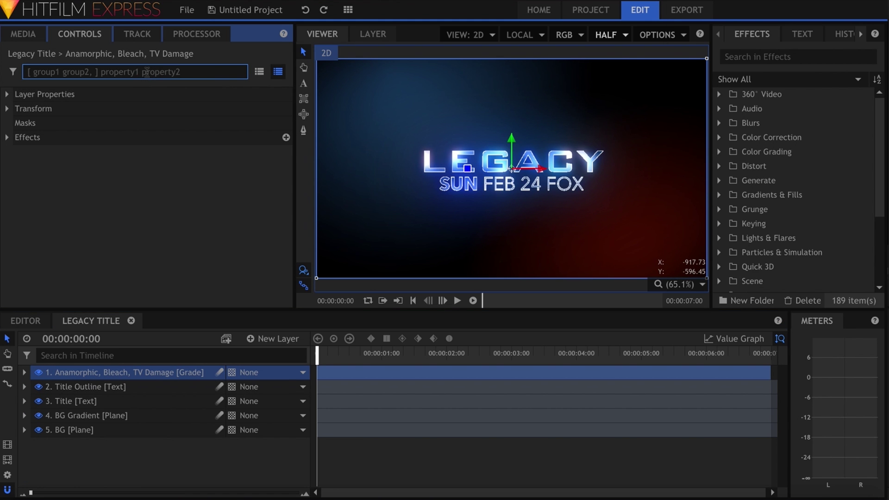
{"action": "left_click_drag", "start_coordinate": [169, 122], "coordinate": [163, 123]}
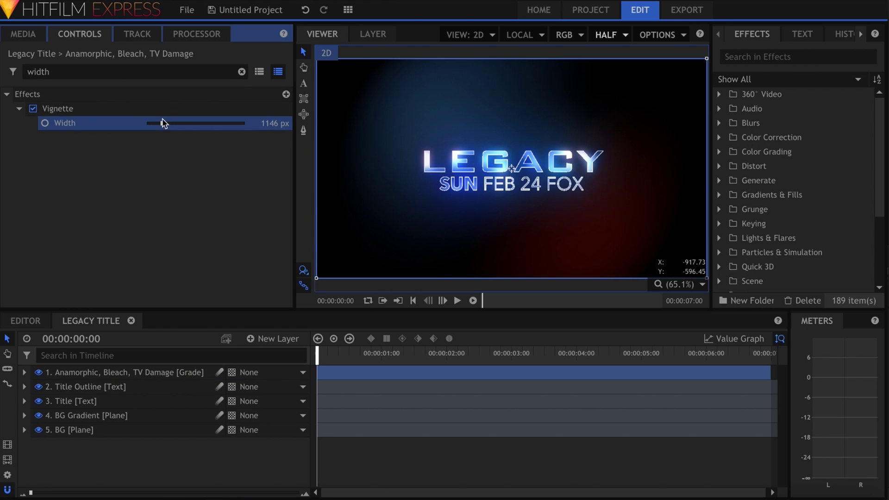
{"action": "left_click", "coordinate": [241, 71]}
{"action": "left_click", "coordinate": [210, 355]}
{"action": "type", "text": "scale"}
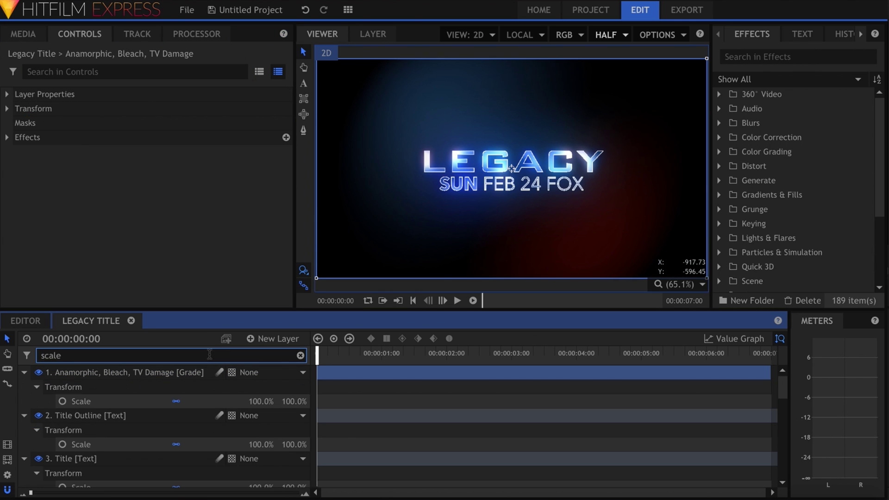
{"action": "left_click", "coordinate": [290, 442]}
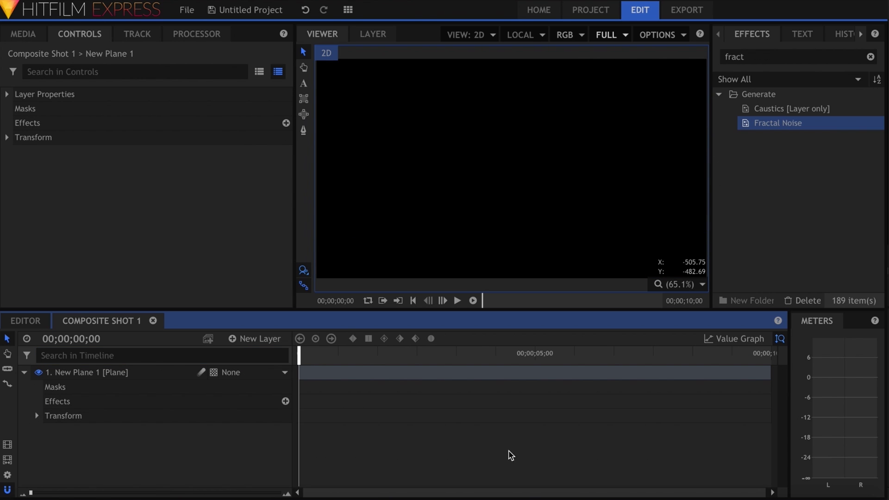
Apply Fractal Noise to New Plane 1 and expand its settings.
{"action": "left_click_drag", "start_coordinate": [801, 124], "coordinate": [503, 175]}
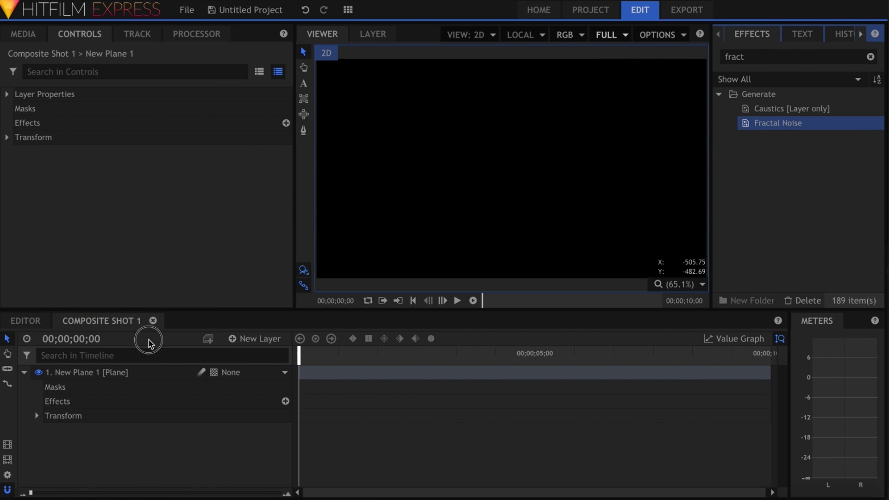
{"action": "left_click_drag", "start_coordinate": [148, 340], "coordinate": [134, 377]}
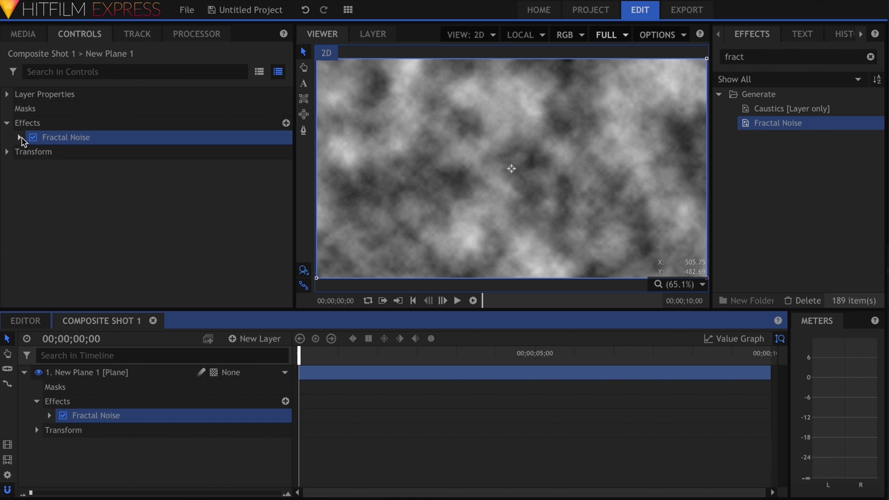
{"action": "left_click", "coordinate": [19, 138]}
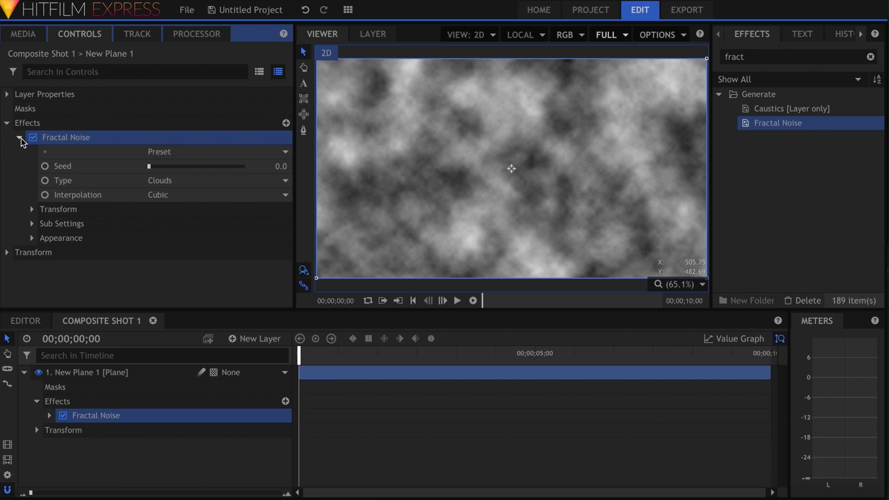
Try the Atmosphere Fog, Cooling Lava, Green Marble, Solar and TV Static (Animated) presets.
{"action": "left_click", "coordinate": [203, 153]}
{"action": "left_click", "coordinate": [210, 165]}
{"action": "left_click", "coordinate": [211, 155]}
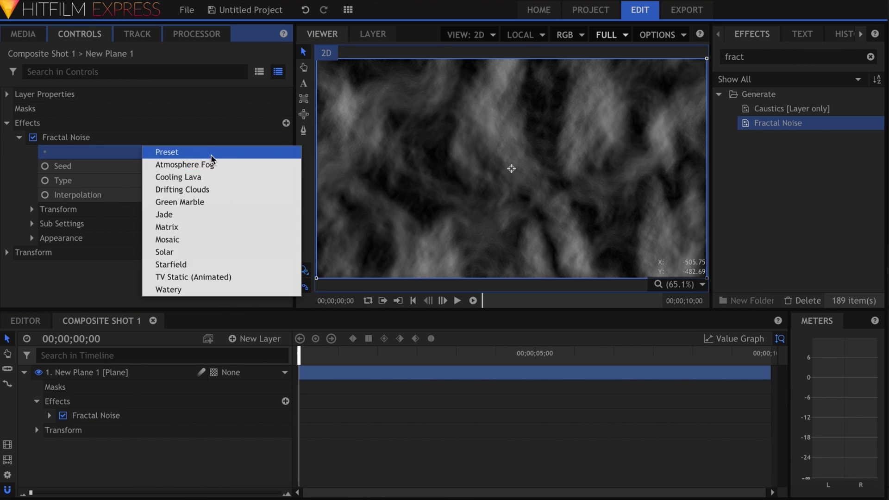
{"action": "left_click", "coordinate": [213, 177]}
{"action": "left_click", "coordinate": [224, 153]}
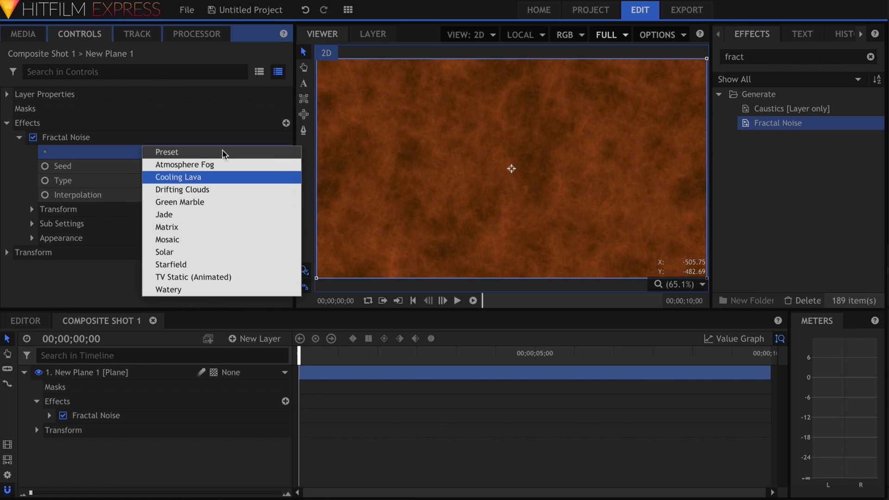
{"action": "left_click", "coordinate": [217, 203]}
{"action": "left_click", "coordinate": [208, 152]}
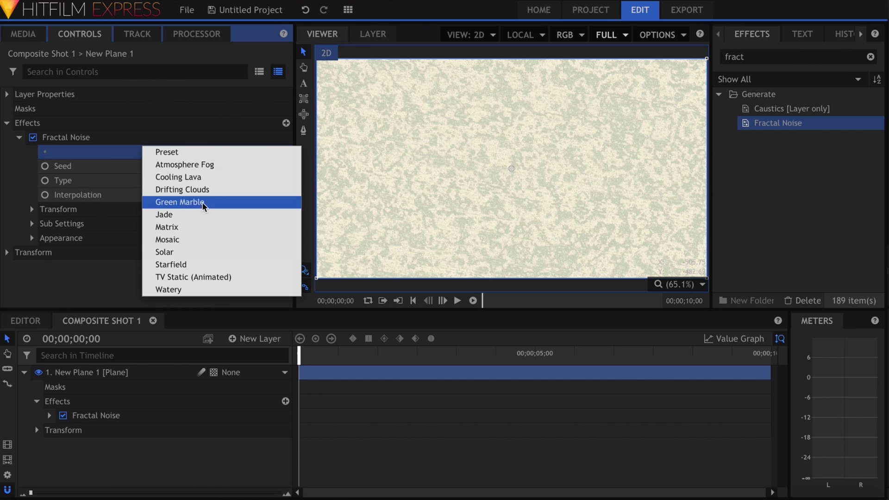
{"action": "left_click", "coordinate": [199, 261]}
{"action": "left_click", "coordinate": [204, 152]}
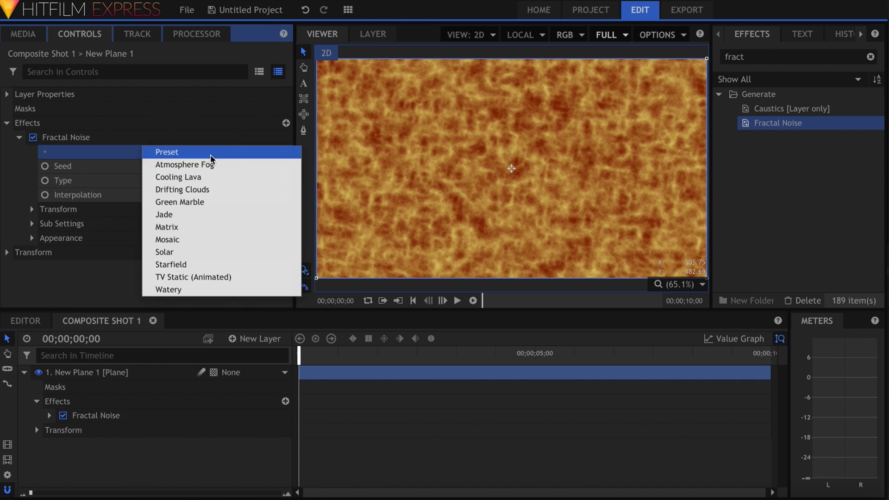
{"action": "left_click", "coordinate": [197, 277]}
Cycle the noise Type through Energy and Fluid, settling on Smoke.
{"action": "left_click", "coordinate": [122, 141]}
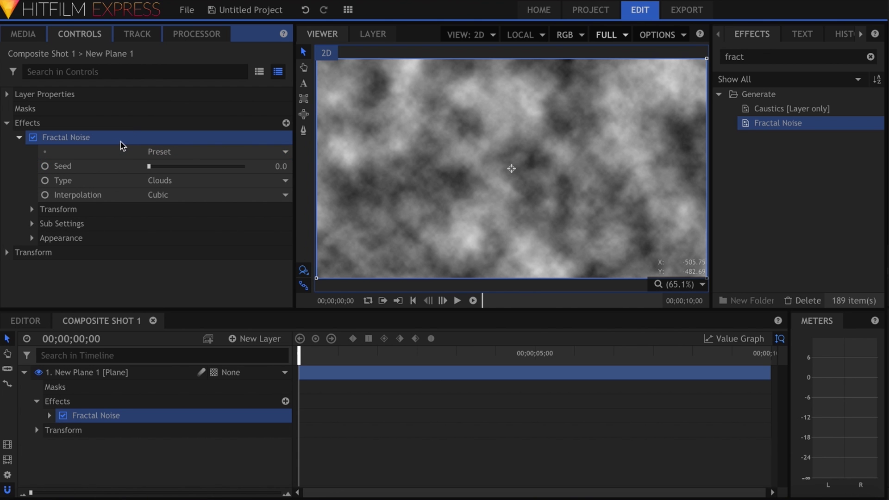
{"action": "left_click", "coordinate": [115, 182]}
{"action": "left_click", "coordinate": [191, 182]}
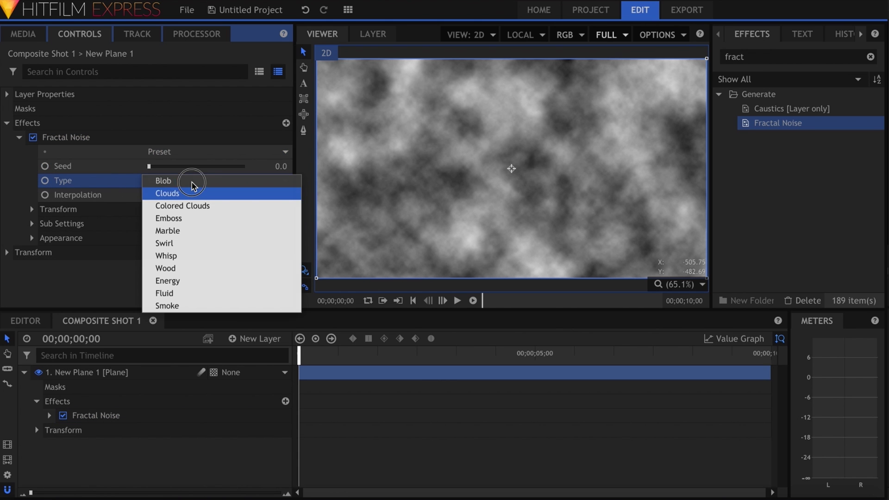
{"action": "left_click", "coordinate": [188, 282]}
{"action": "left_click", "coordinate": [192, 181]}
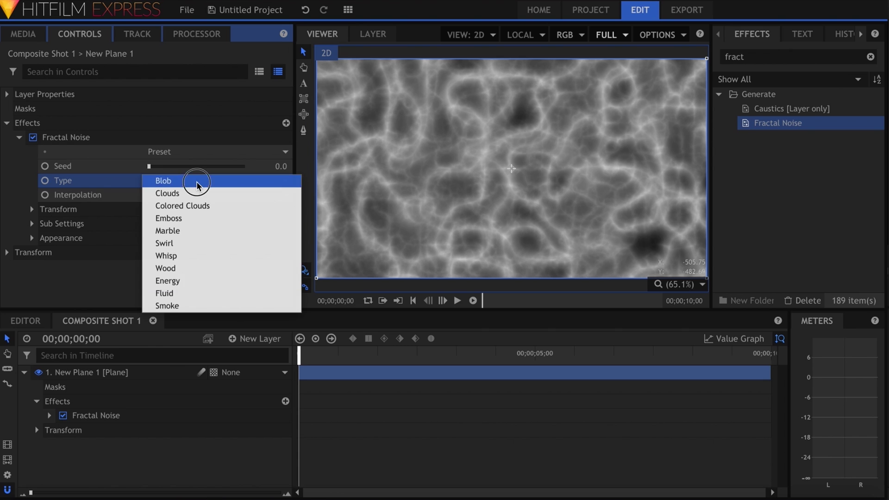
{"action": "left_click", "coordinate": [198, 294]}
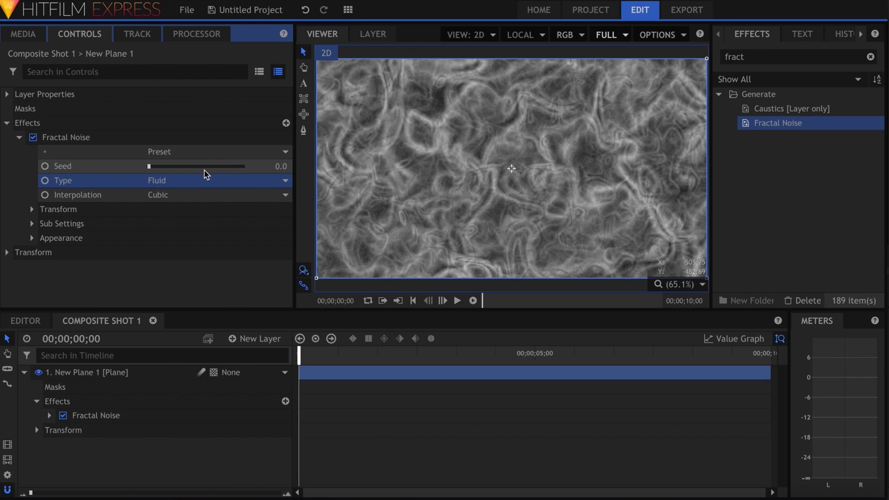
{"action": "left_click", "coordinate": [206, 182]}
{"action": "left_click", "coordinate": [202, 306]}
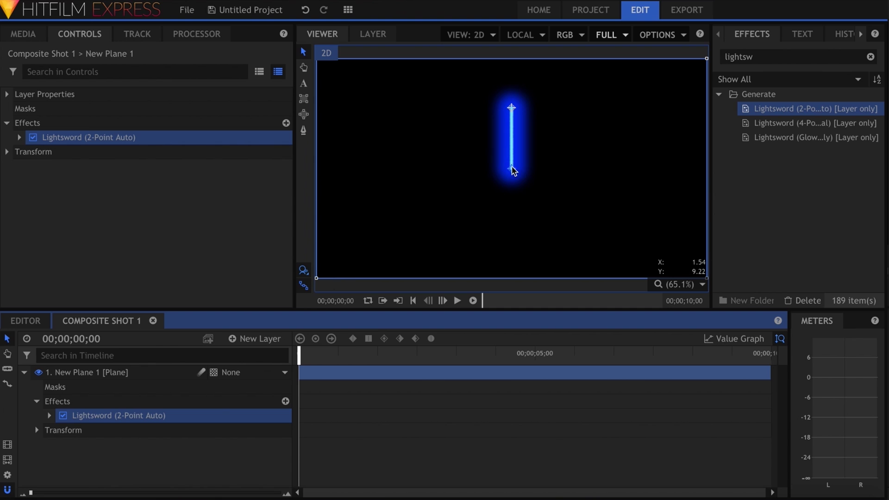
Drag the Lightsword ends diagonally across the frame, then set Neon Sign's Heat Distortion scale to 210.7 px.
{"action": "left_click_drag", "start_coordinate": [511, 171], "coordinate": [625, 237]}
{"action": "left_click_drag", "start_coordinate": [510, 110], "coordinate": [392, 101]}
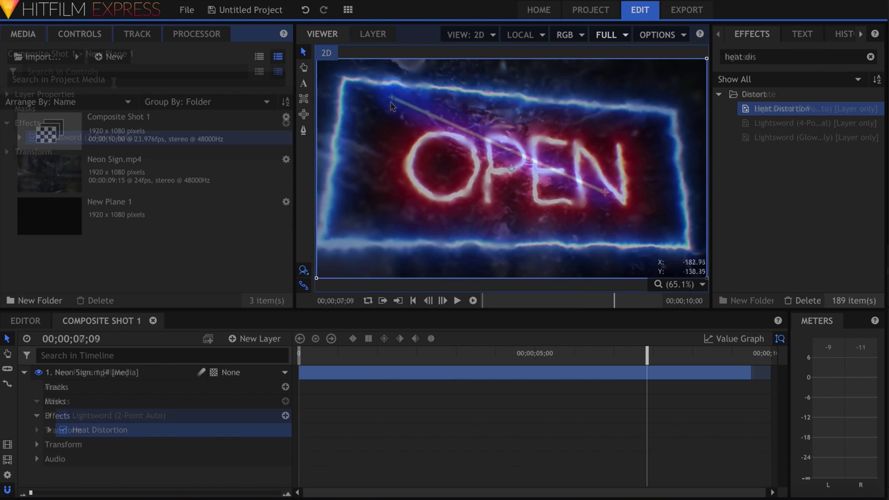
{"action": "left_click", "coordinate": [80, 33]}
{"action": "left_click", "coordinate": [19, 152]}
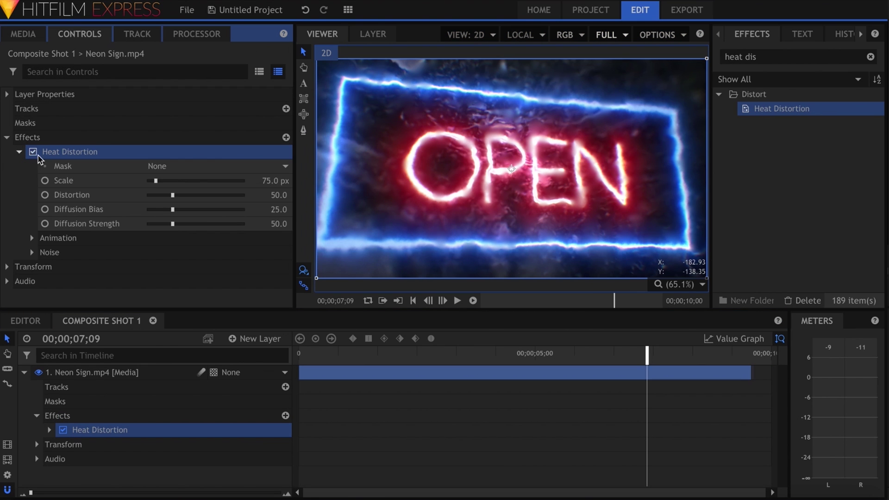
{"action": "left_click_drag", "start_coordinate": [157, 181], "coordinate": [168, 182]}
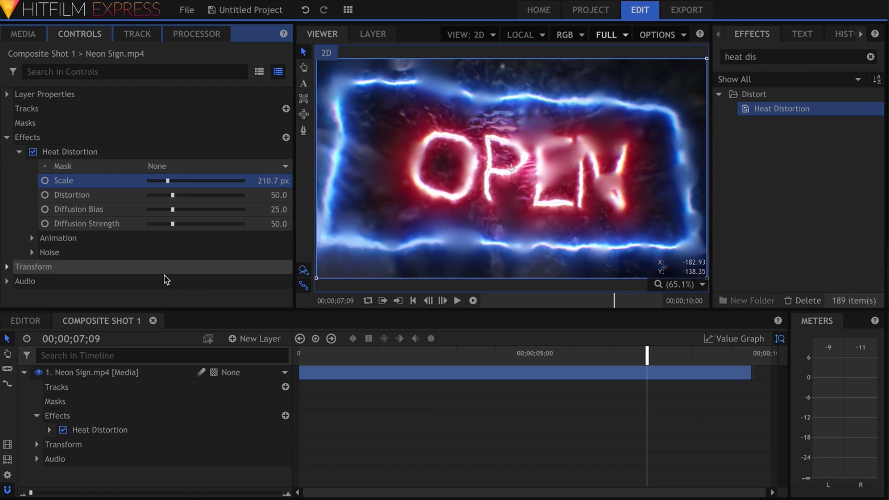
{"action": "left_click", "coordinate": [165, 299]}
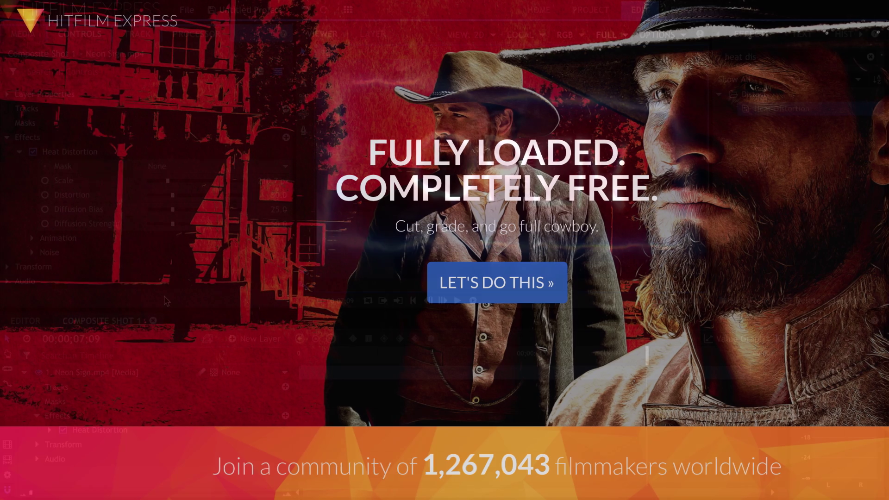